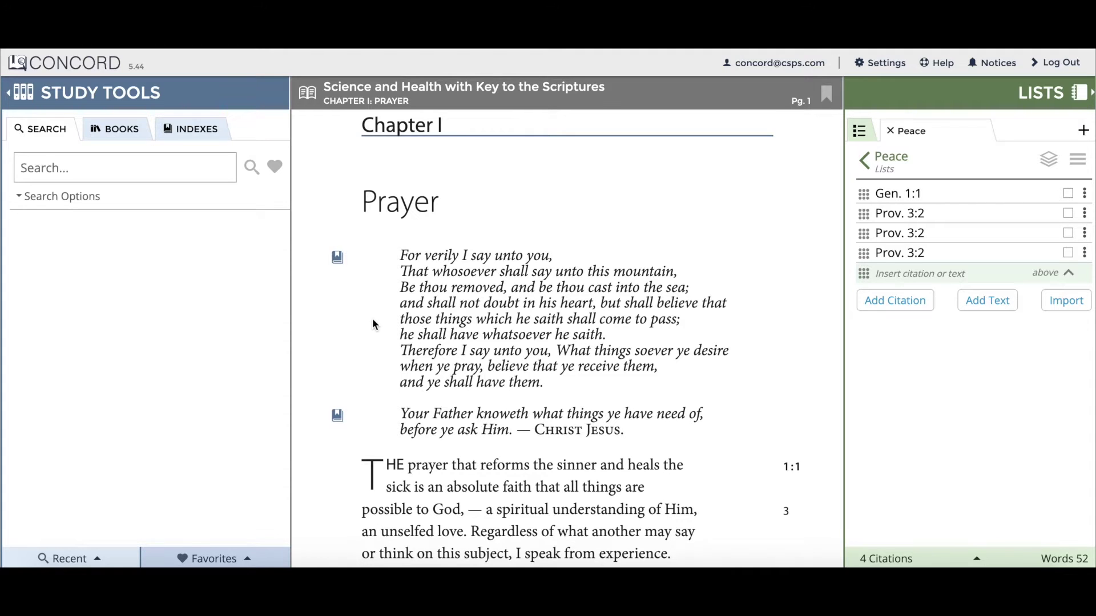
# - Search for 1866, expand the two Science and Health passages, then clear the search
pyautogui.click(195, 168)
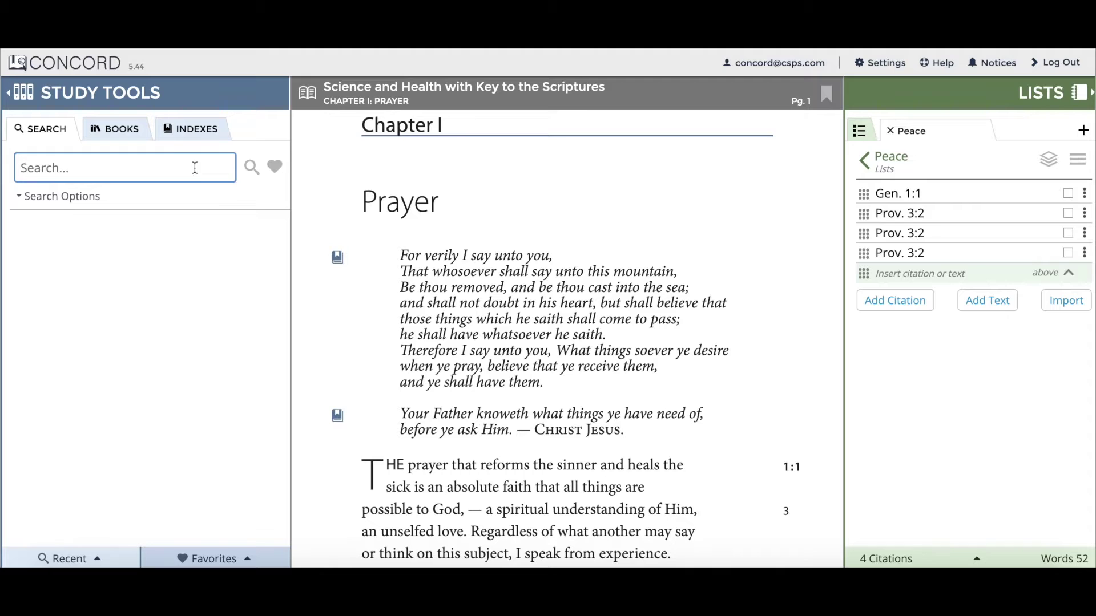
pyautogui.write('1866')
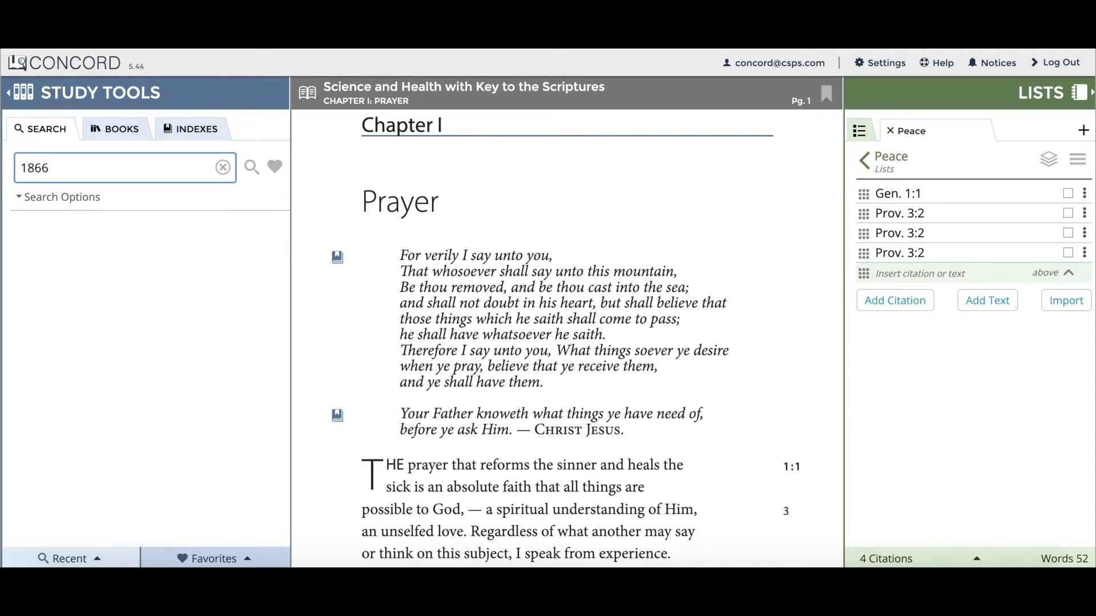
pyautogui.click(251, 168)
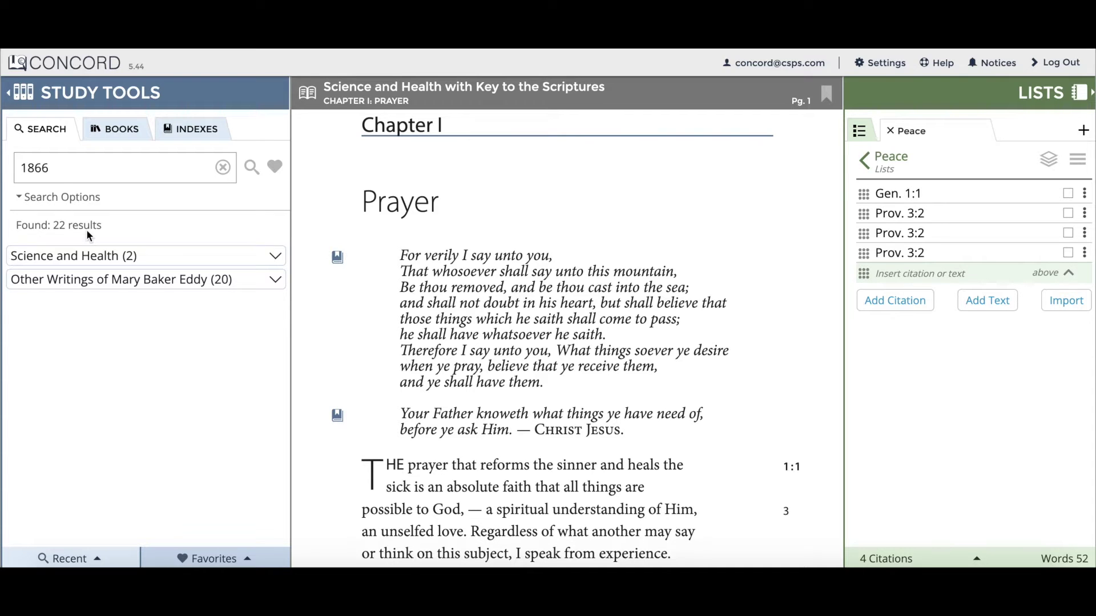
pyautogui.click(275, 256)
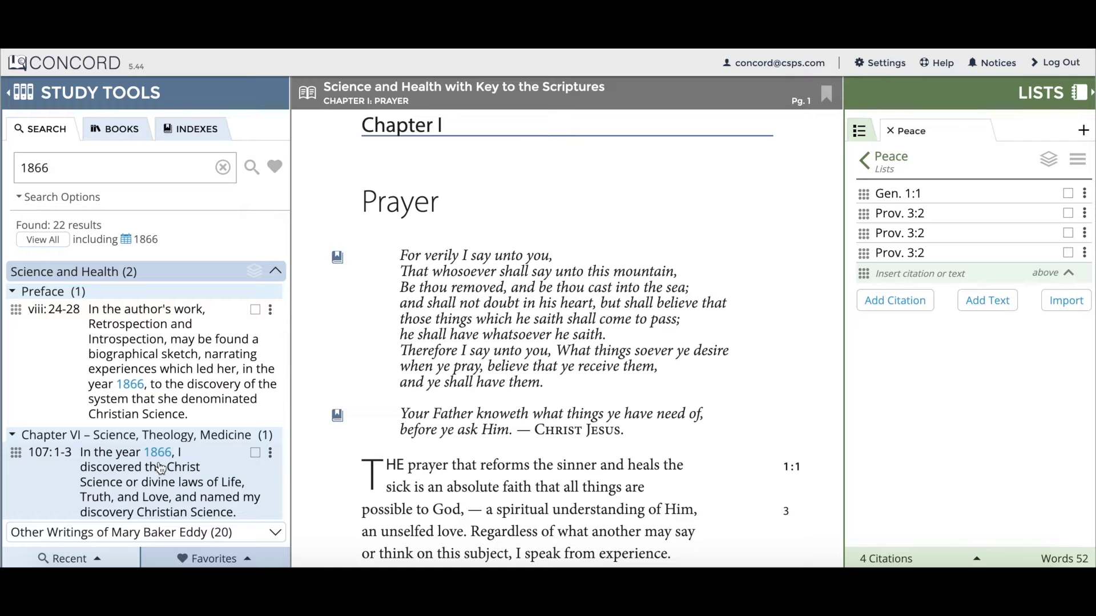
pyautogui.click(223, 167)
# - Search for June 1903 and expand the four Other Writings Miscellany results
pyautogui.write('June')
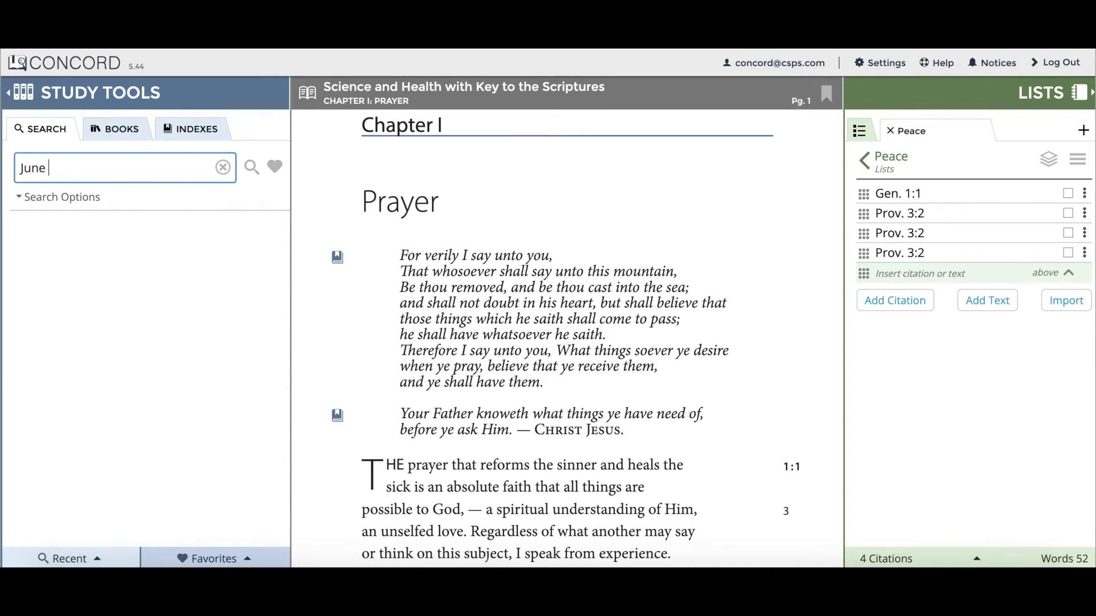
pyautogui.write(' 1903')
pyautogui.click(251, 168)
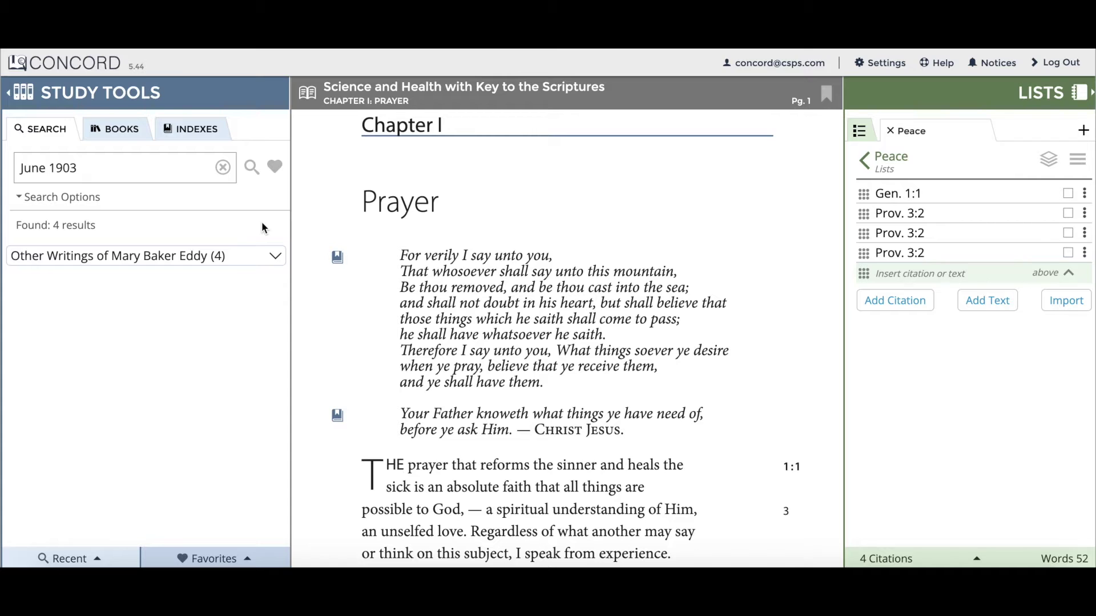
pyautogui.click(275, 256)
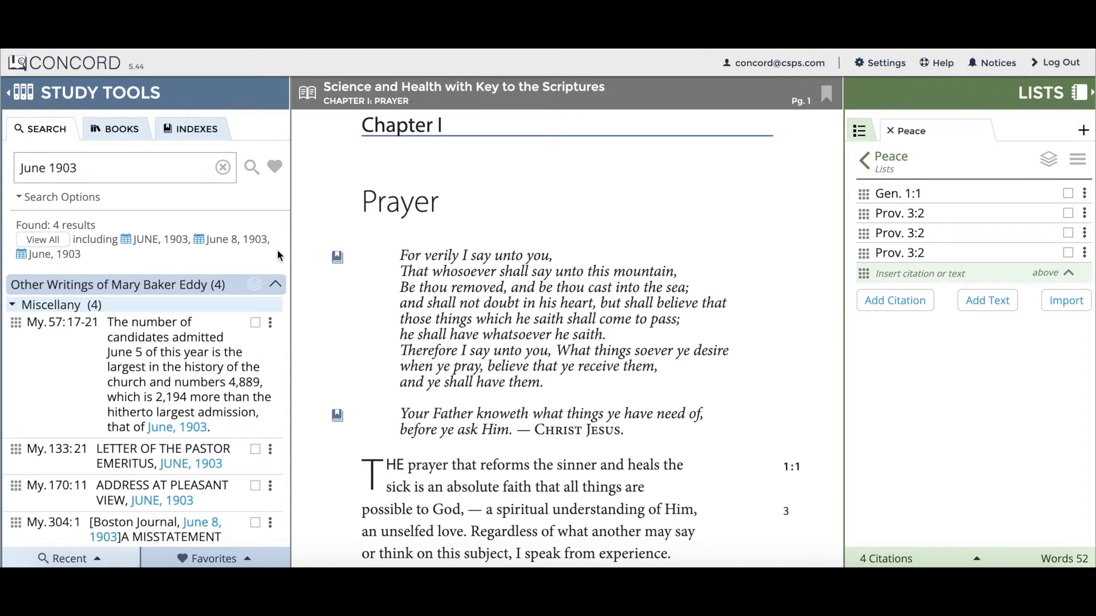
pyautogui.scroll(-1, 182, 400)
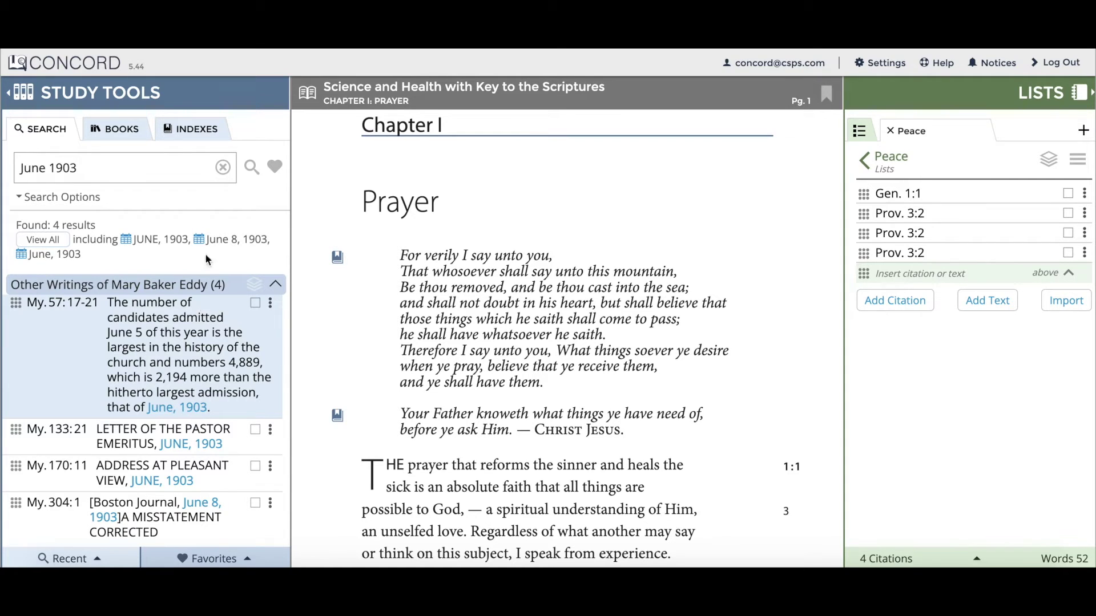
# - Replace the search with June 8 1903 and expand its single Other Writings result
pyautogui.click(224, 167)
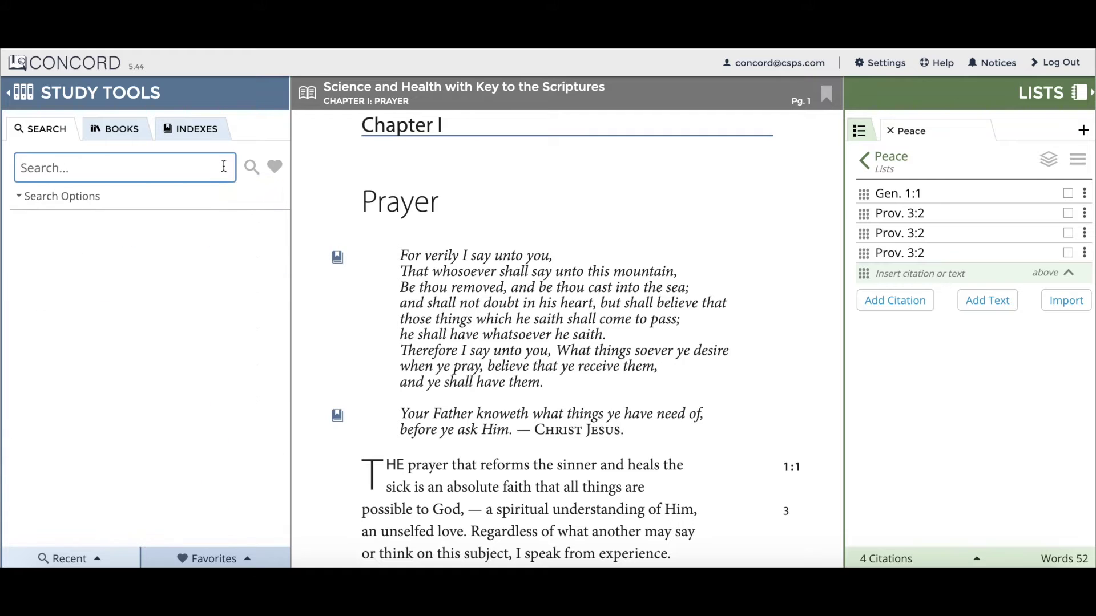
pyautogui.write('June 8 1903')
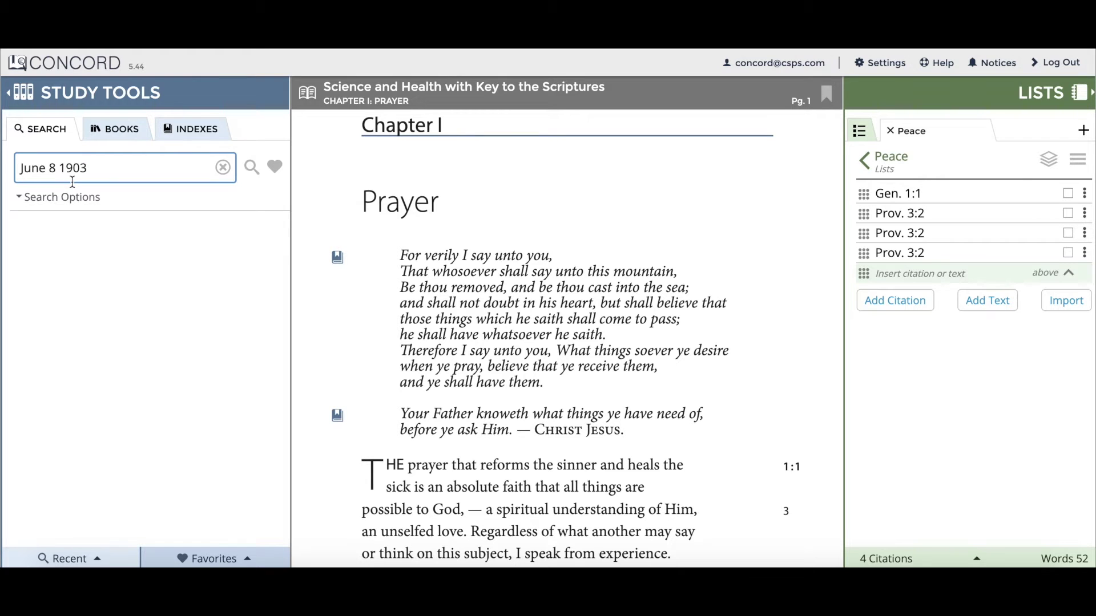
pyautogui.click(252, 168)
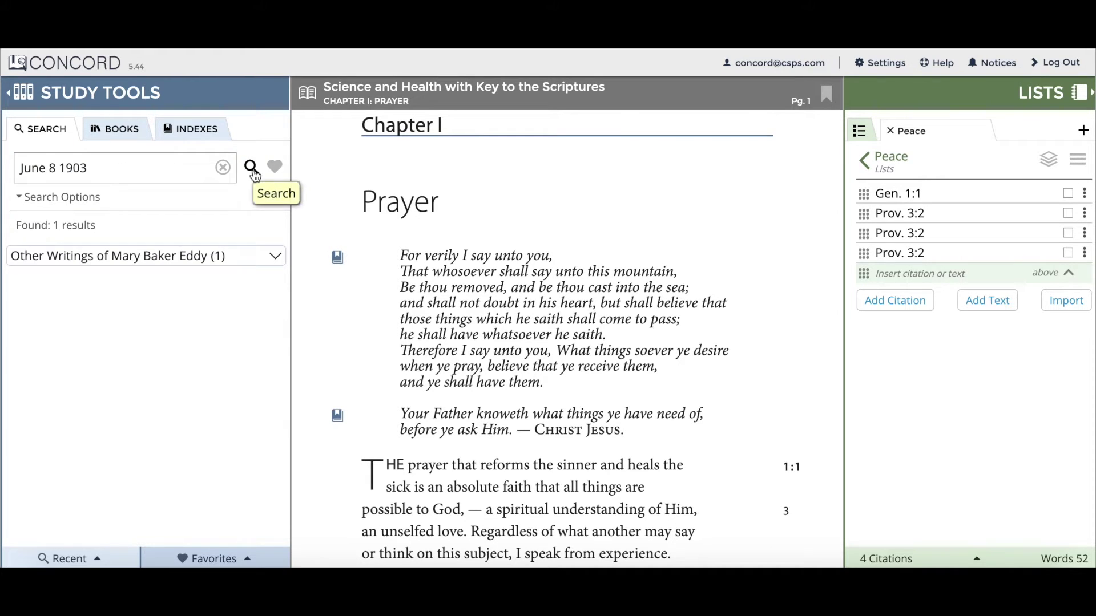
pyautogui.click(275, 255)
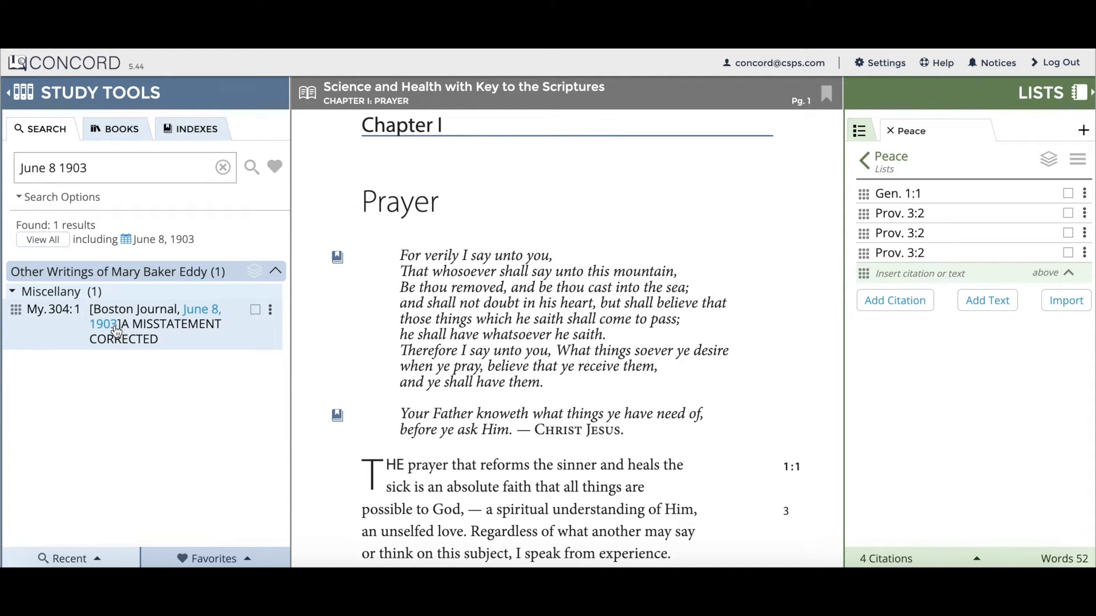
# - Search 6/8/1903 instead, expand the same Miscellany 304:1 result, then clear the search
pyautogui.moveTo(102, 168); pyautogui.dragTo(3, 172)
pyautogui.write('6/')
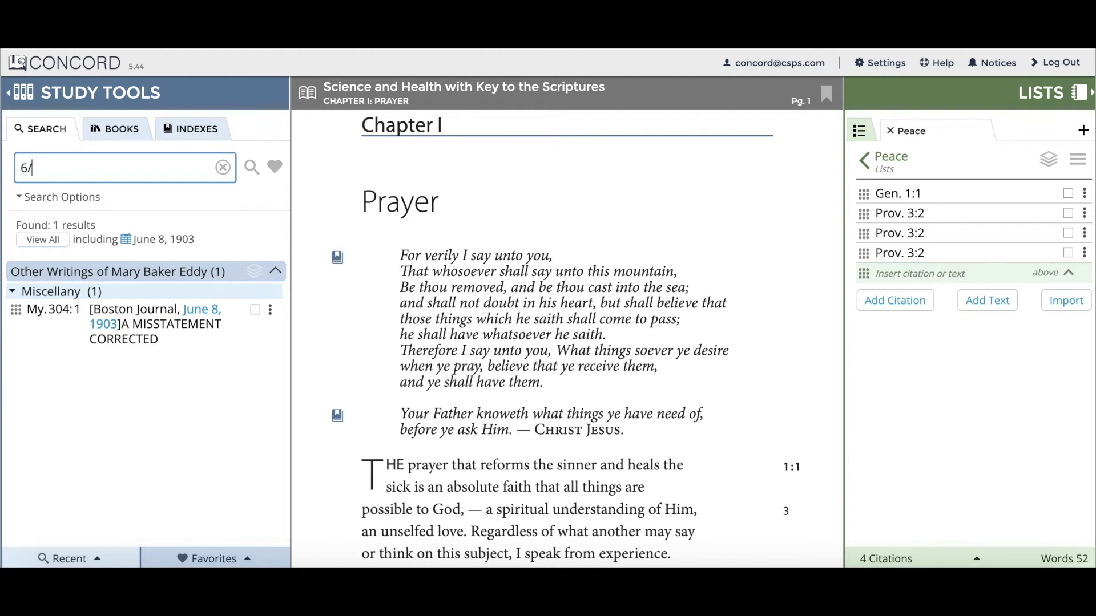
pyautogui.write('8/1903')
pyautogui.click(251, 168)
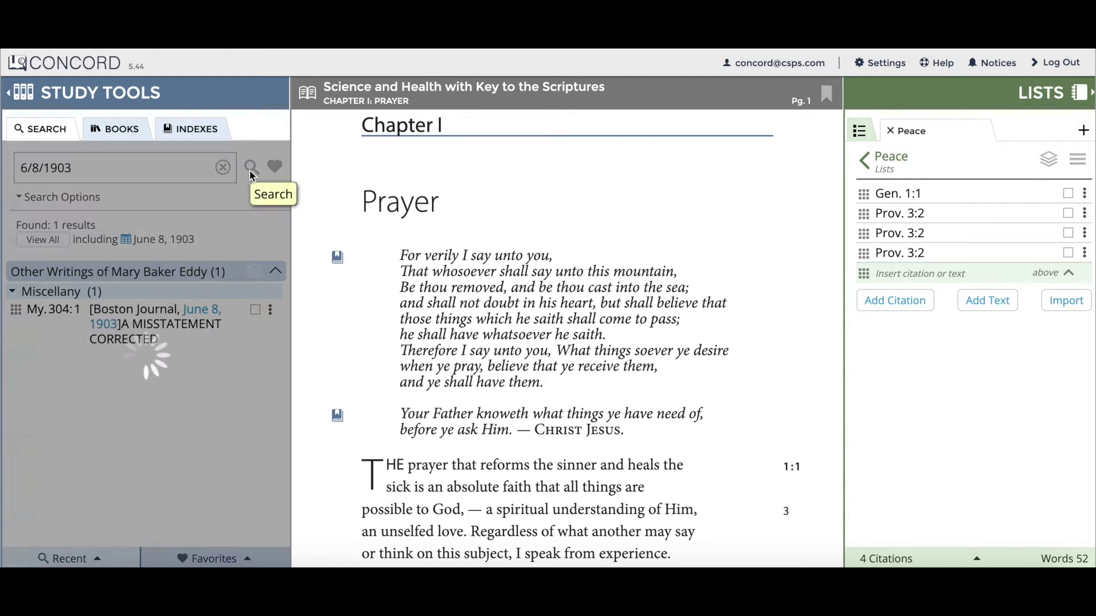
pyautogui.click(256, 258)
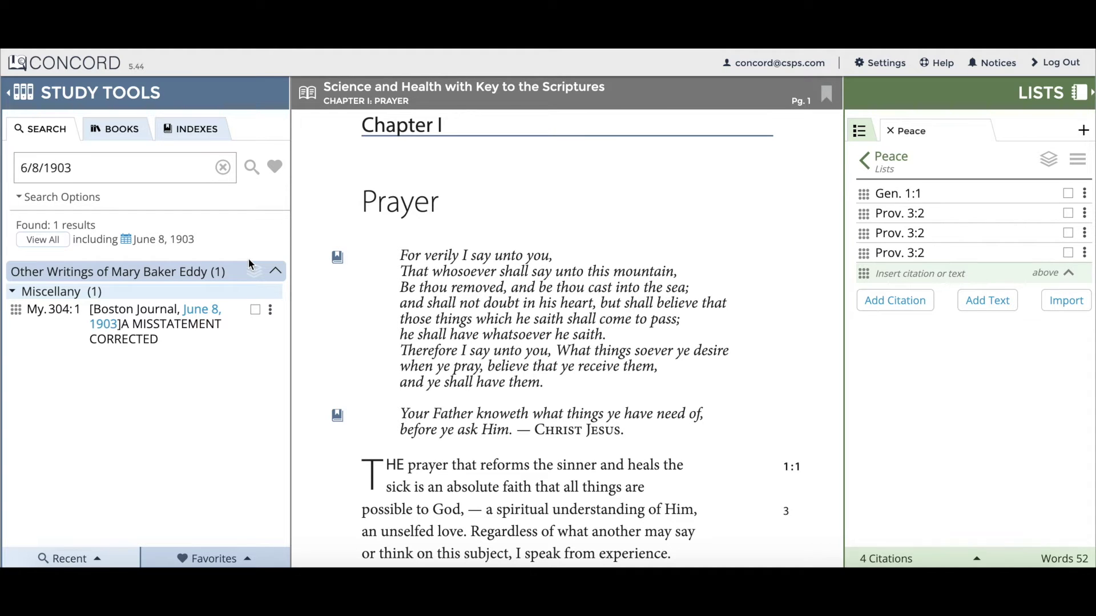
pyautogui.click(222, 168)
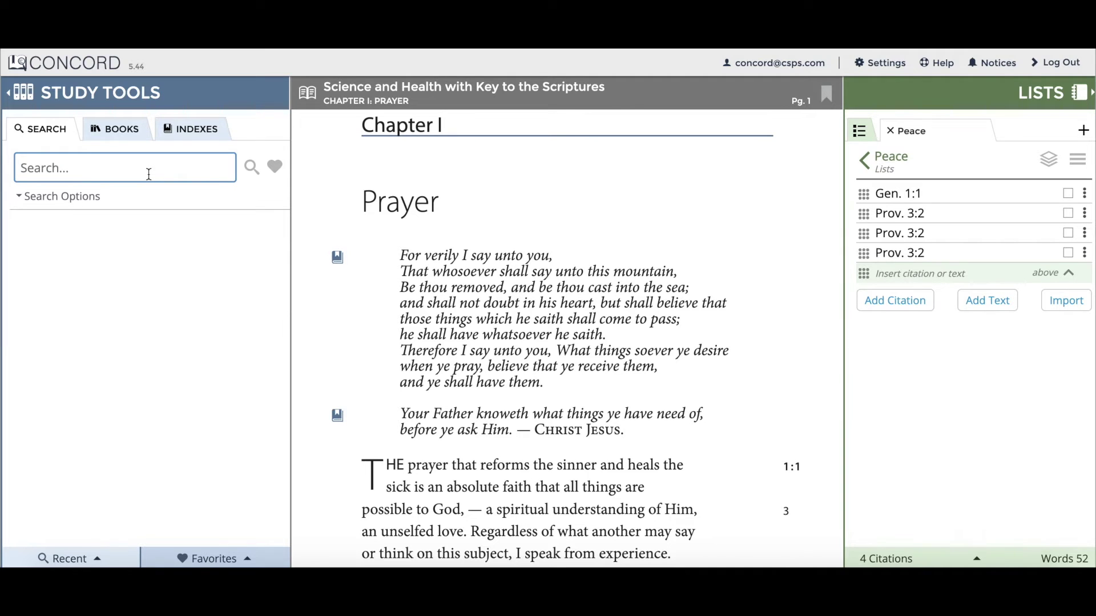
# - Search 1866-1875, browse the 1870 Science and Health hits, then narrow to 1875
pyautogui.write('1866-1875')
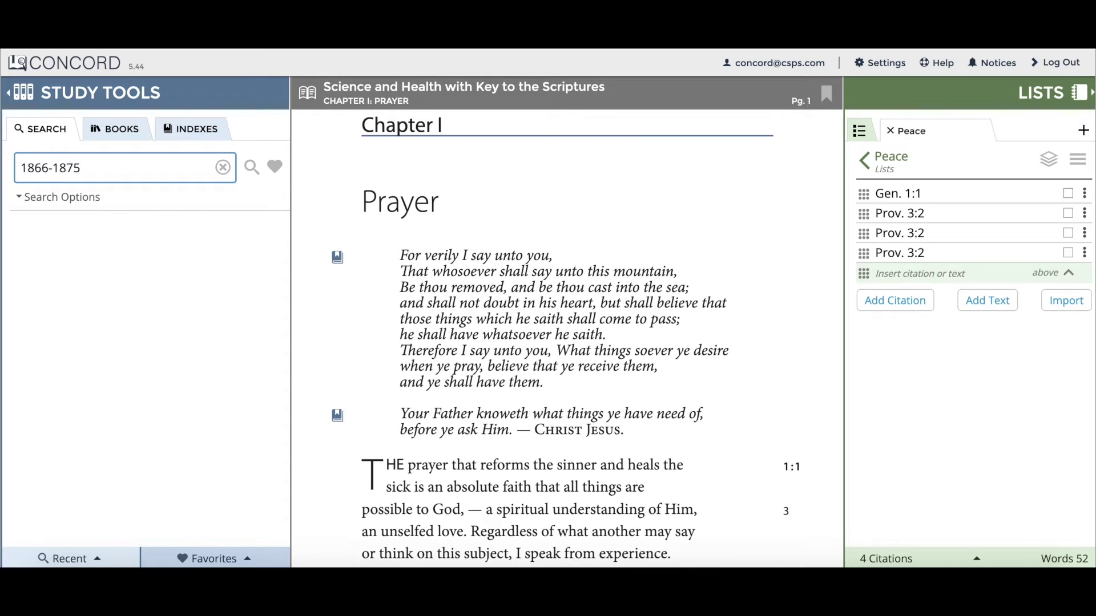
pyautogui.click(251, 167)
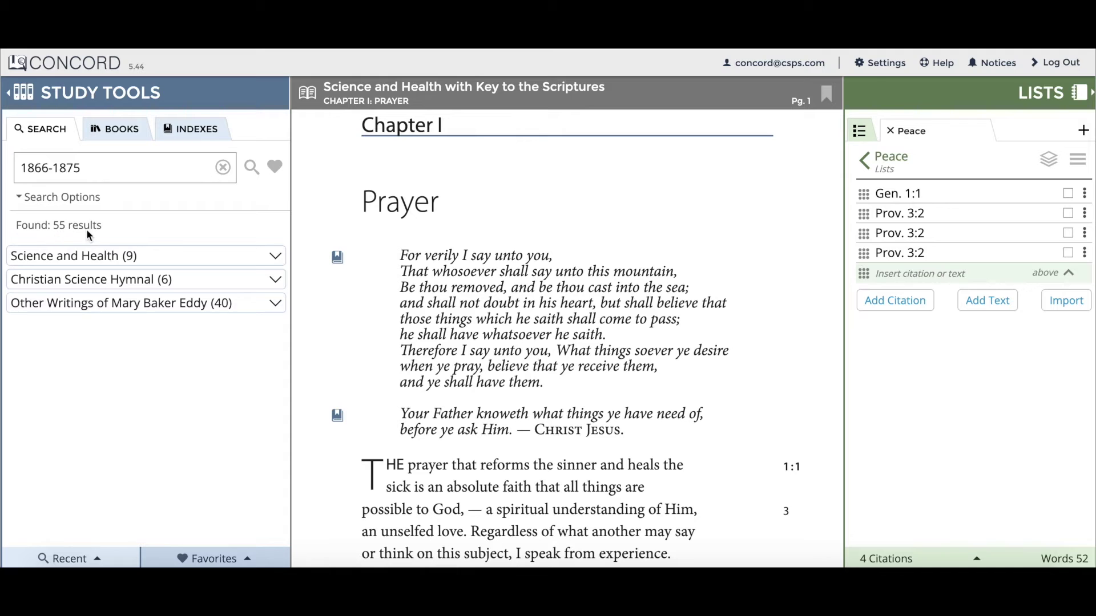
pyautogui.click(276, 258)
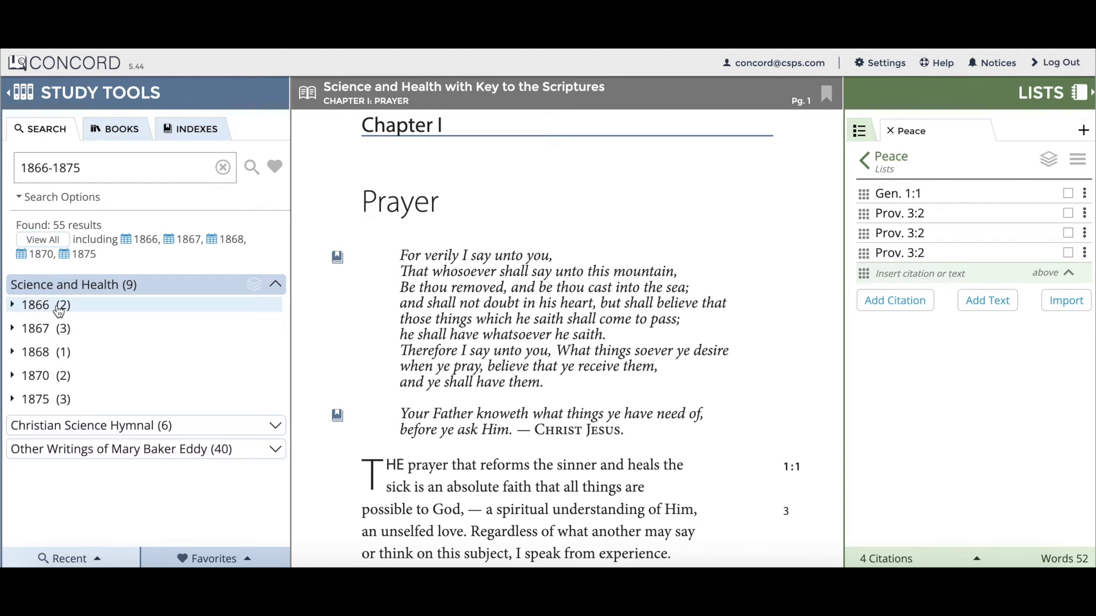
pyautogui.click(40, 377)
pyautogui.scroll(-3, 77, 423)
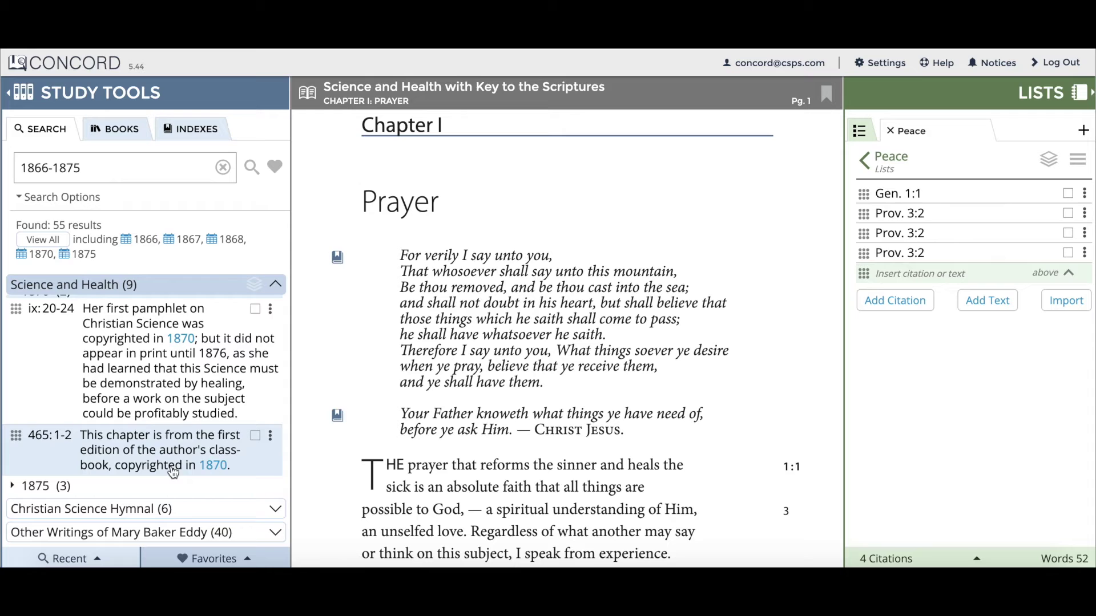
pyautogui.click(83, 255)
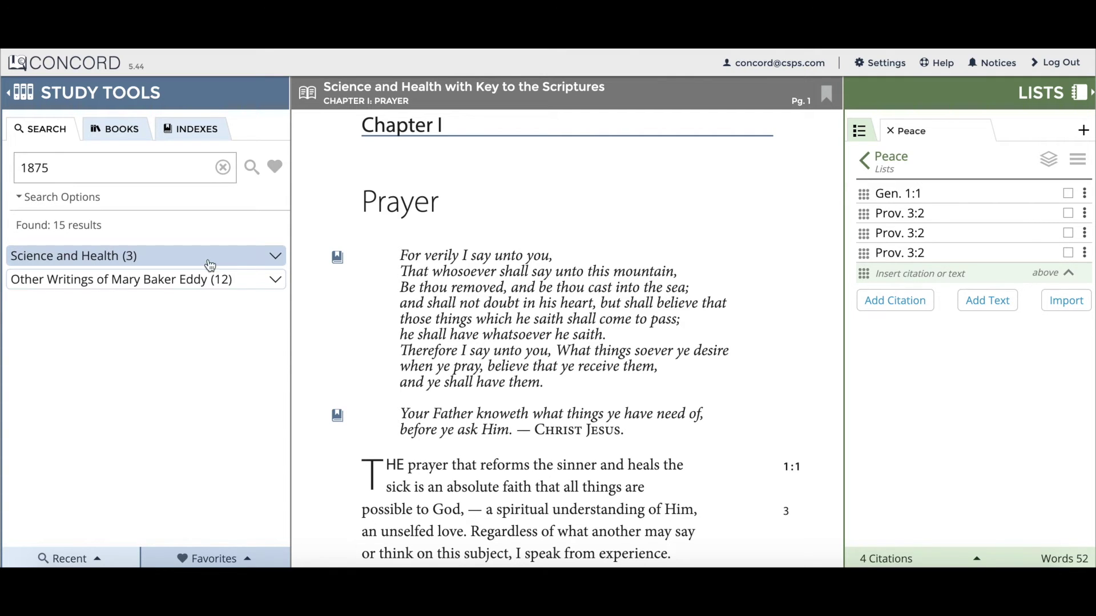
# - Expand Science and Health to list Preface ix:24, x:3-4 and Recapitulation 465:2-4
pyautogui.click(274, 256)
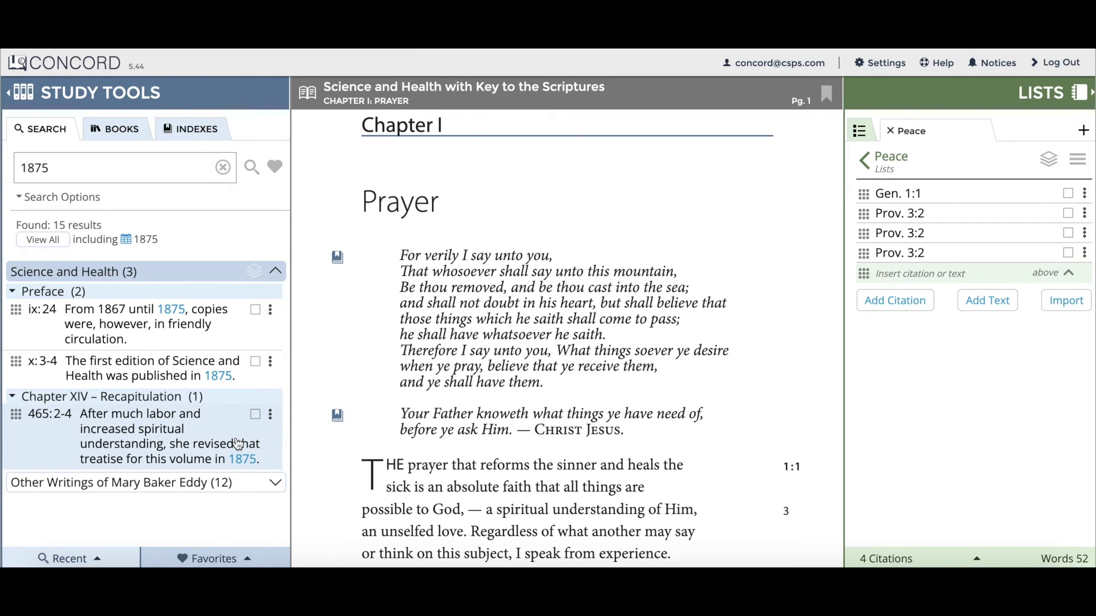
# - Replace the 1875 search with a search for love
pyautogui.click(223, 167)
pyautogui.write('love')
pyautogui.press('Return')
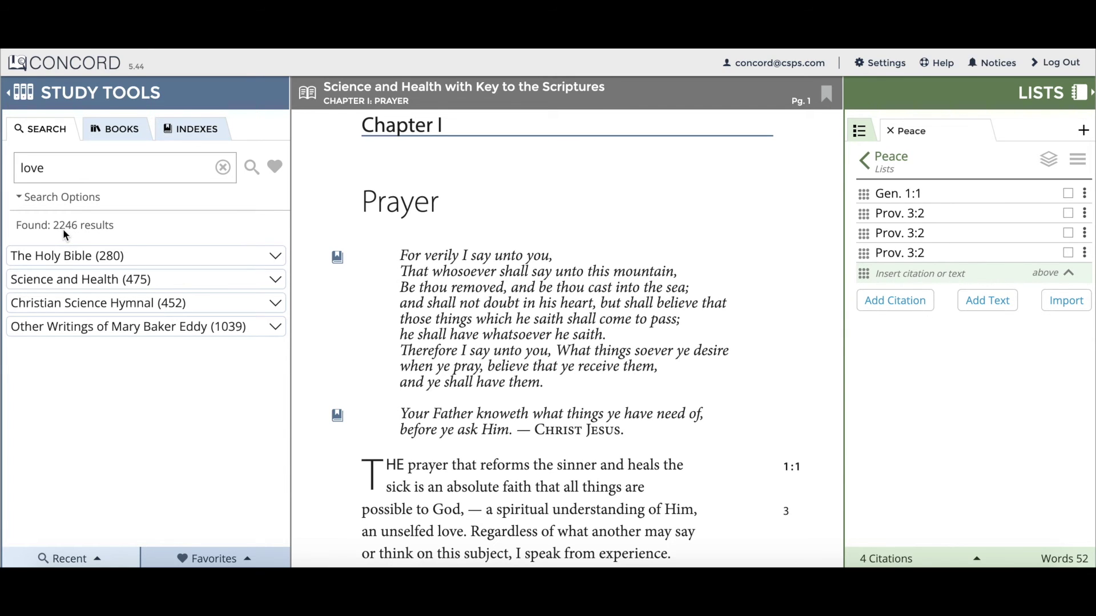
# - Expand The Holy Bible and Deuteronomy hits, and open Deut. 7:9 in the reader
pyautogui.click(74, 262)
pyautogui.scroll(-1, 82, 358)
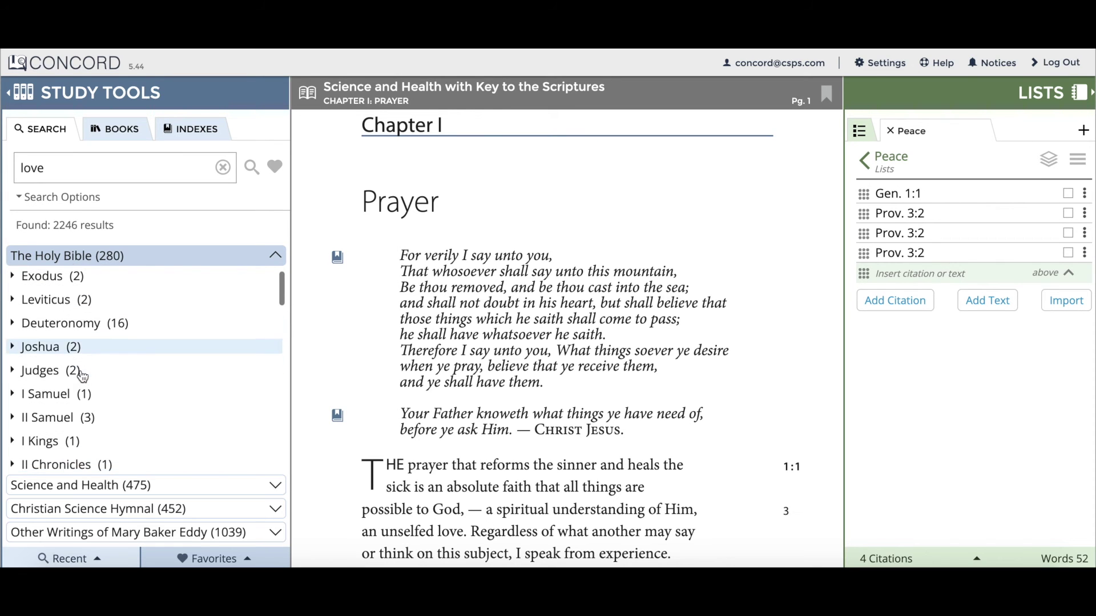
pyautogui.click(80, 323)
pyautogui.scroll(-4, 108, 389)
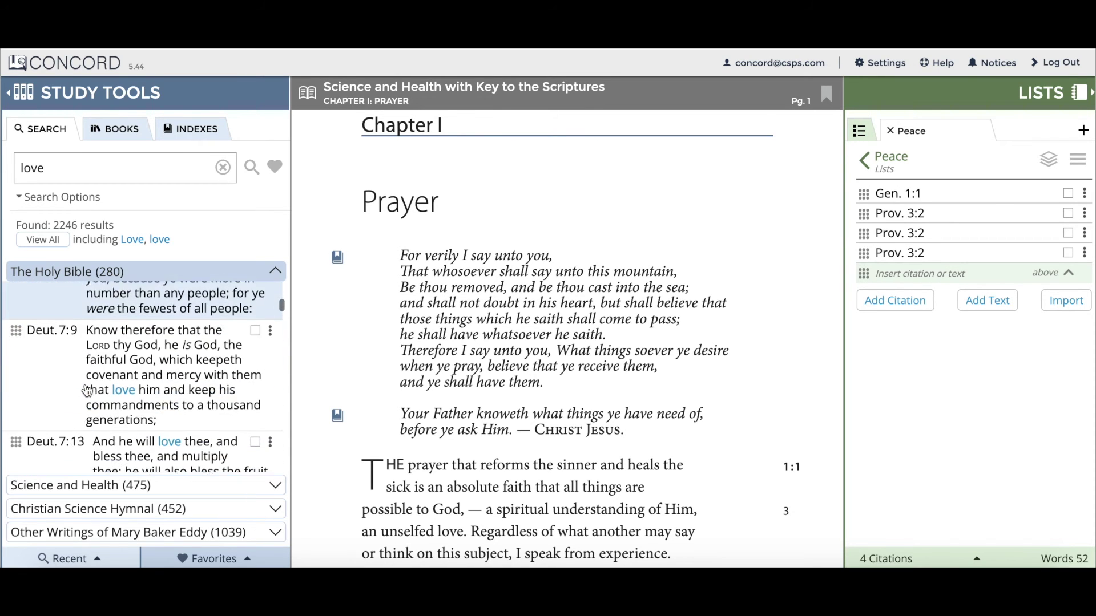
pyautogui.click(137, 386)
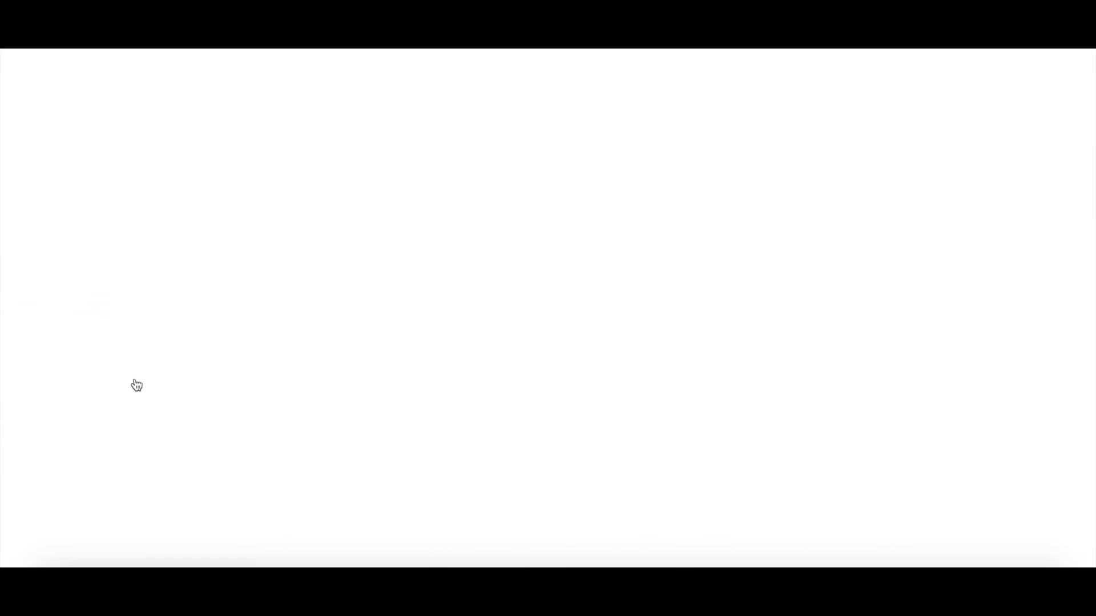
pyautogui.scroll(-3, 136, 386)
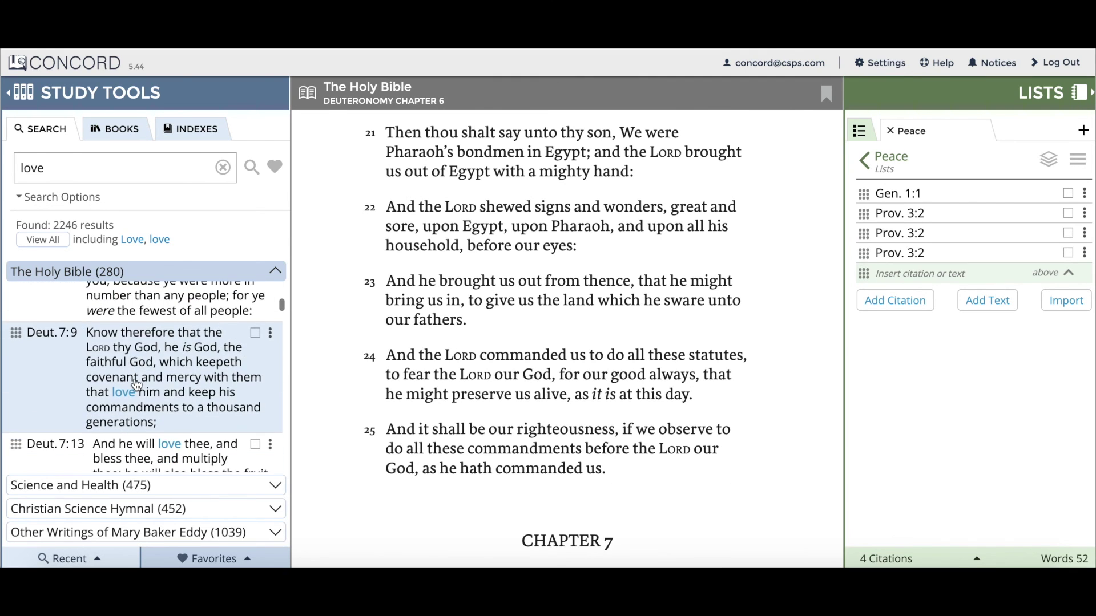